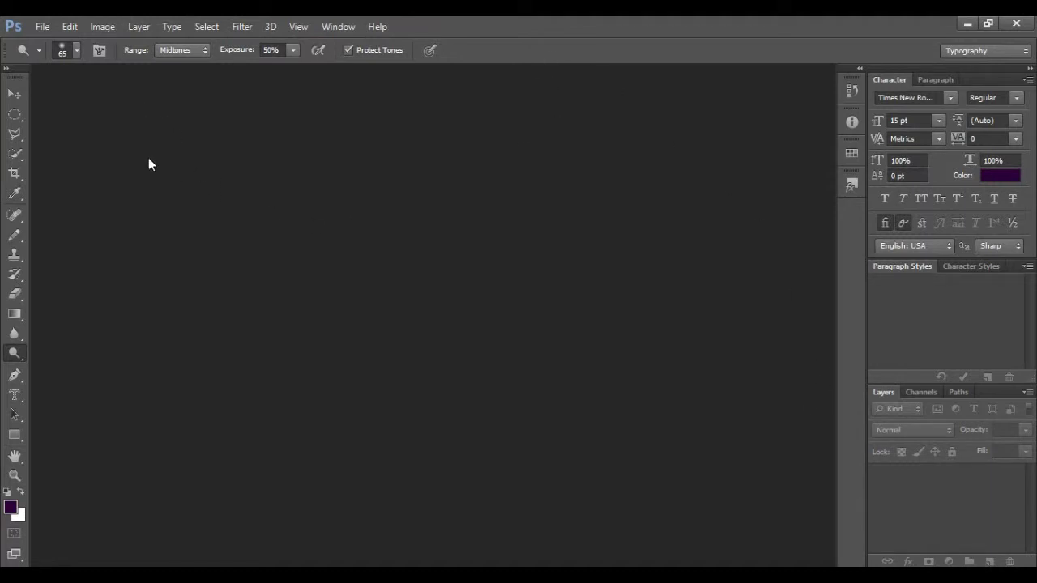
# Open the beach photo 789.jpg of the woman on the red towel
pyautogui.click(42, 27)
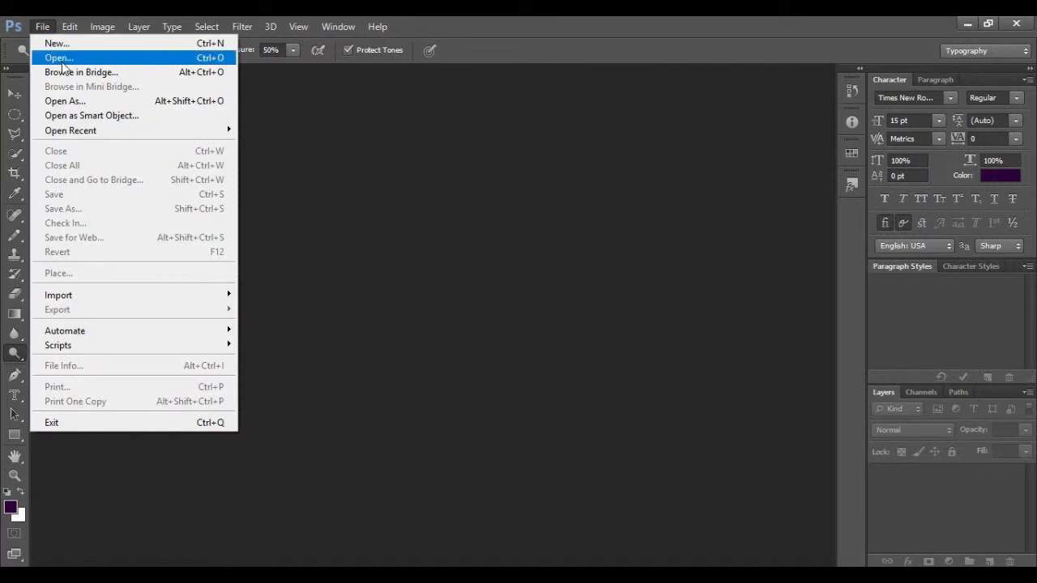
pyautogui.click(51, 53)
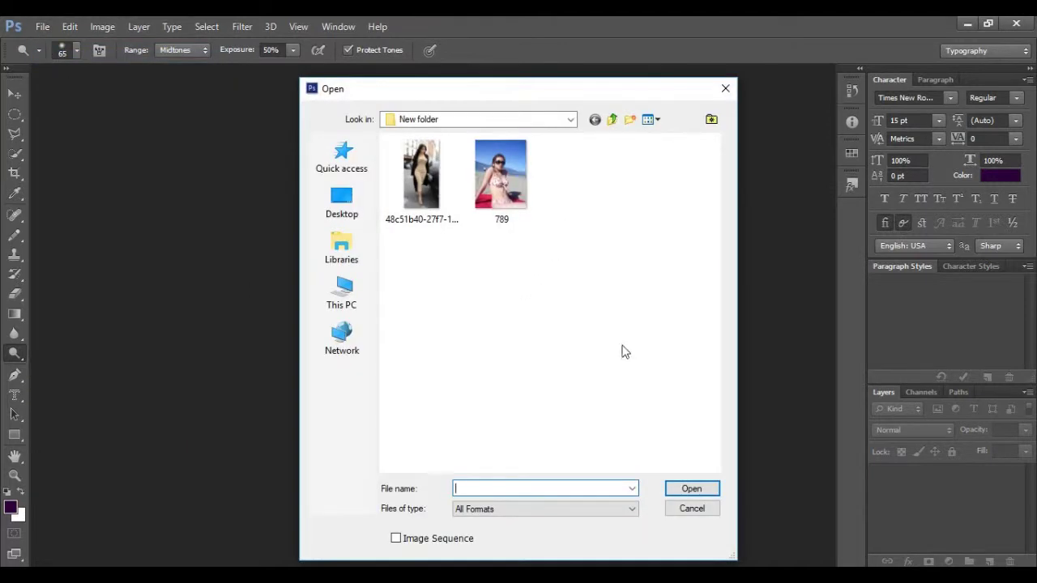
pyautogui.doubleClick(509, 196)
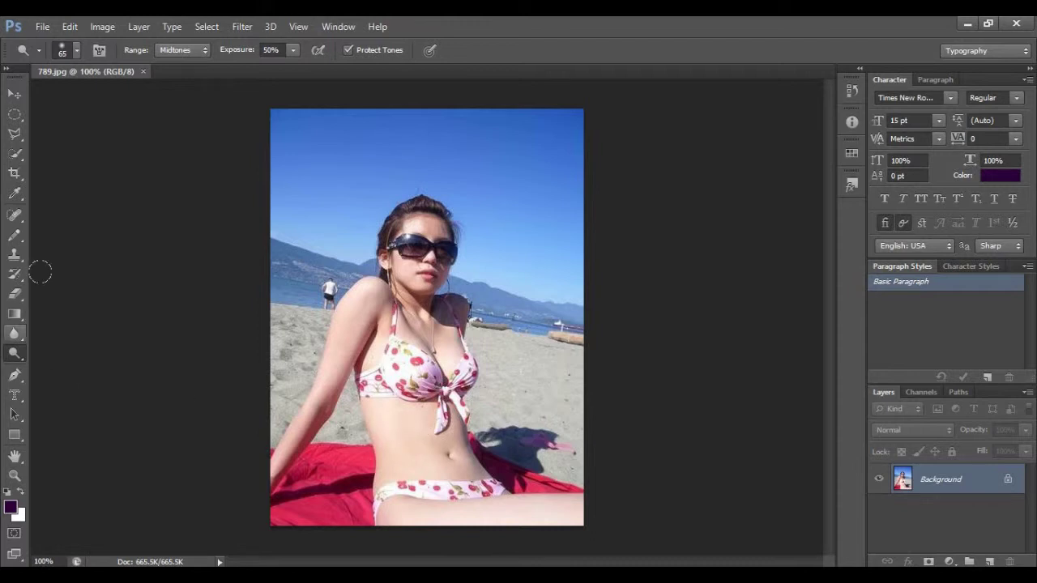
pyautogui.rightClick(15, 354)
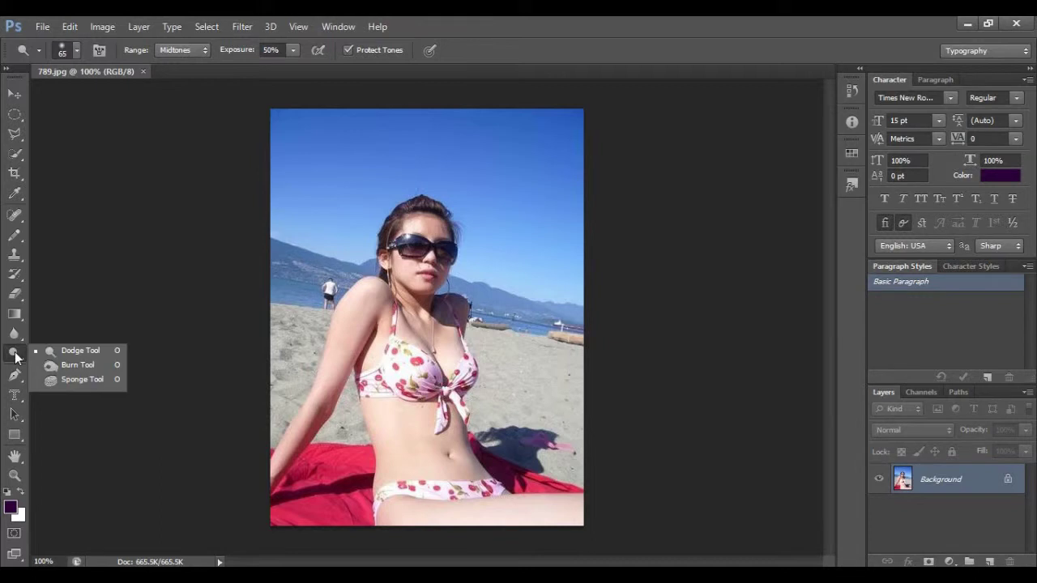
# With the Dodge Tool, lighten the skin on her arm, belly, side and right thigh
pyautogui.click(87, 357)
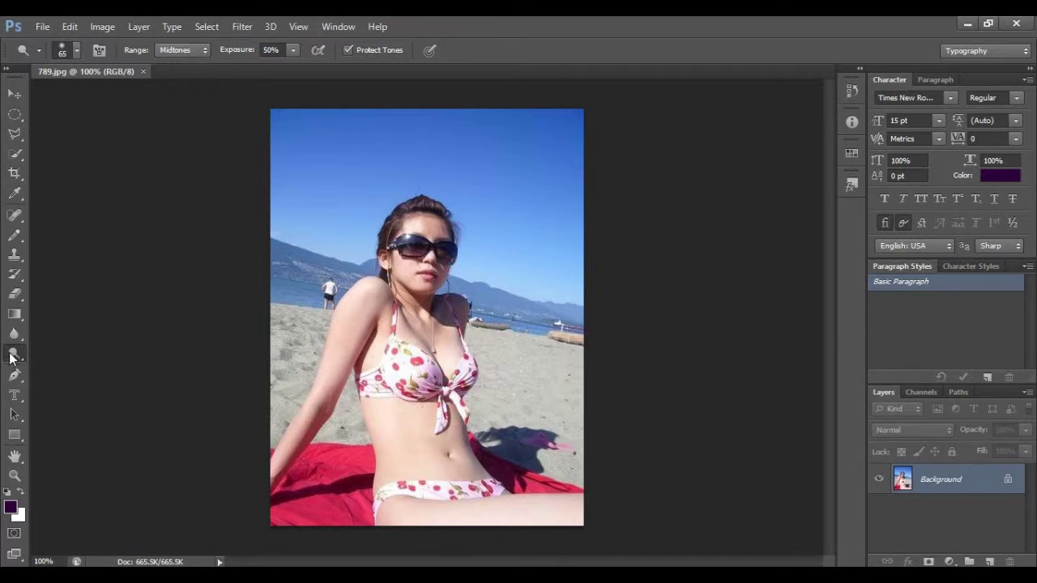
pyautogui.rightClick(12, 358)
pyautogui.click(55, 357)
pyautogui.moveTo(361, 302)
pyautogui.mouseDown()
pyautogui.moveTo(295, 432)
pyautogui.moveTo(314, 377)
pyautogui.mouseUp()
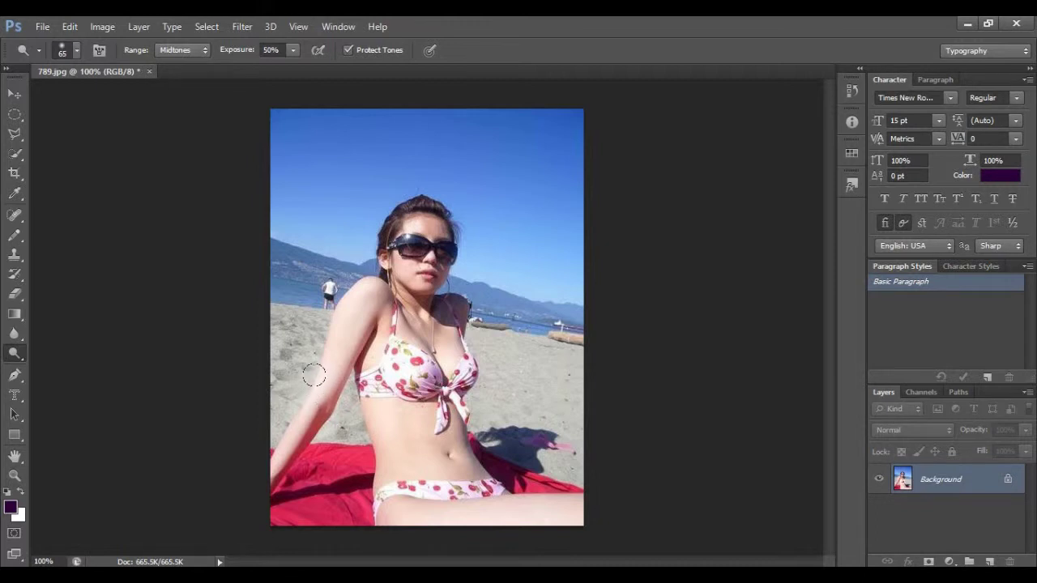
pyautogui.moveTo(315, 374)
pyautogui.mouseDown()
pyautogui.moveTo(414, 438)
pyautogui.moveTo(403, 438)
pyautogui.moveTo(465, 460)
pyautogui.mouseUp()
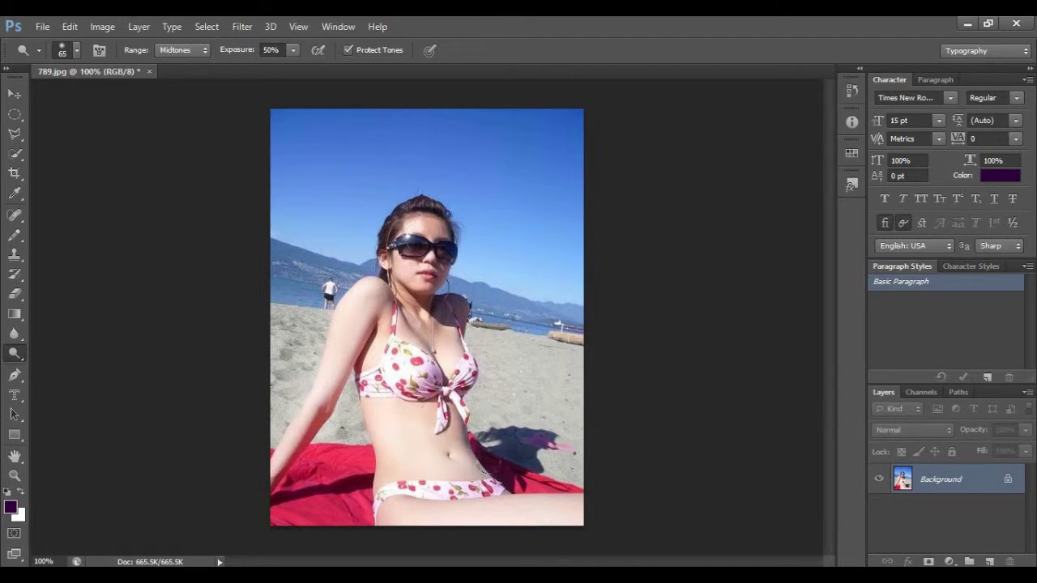
pyautogui.moveTo(364, 437)
pyautogui.mouseDown()
pyautogui.moveTo(353, 406)
pyautogui.moveTo(386, 359)
pyautogui.moveTo(373, 350)
pyautogui.moveTo(370, 307)
pyautogui.moveTo(383, 289)
pyautogui.moveTo(422, 318)
pyautogui.moveTo(452, 306)
pyautogui.moveTo(458, 318)
pyautogui.moveTo(423, 322)
pyautogui.moveTo(431, 334)
pyautogui.moveTo(414, 270)
pyautogui.moveTo(350, 289)
pyautogui.moveTo(374, 240)
pyautogui.moveTo(442, 232)
pyautogui.moveTo(434, 283)
pyautogui.moveTo(408, 281)
pyautogui.mouseUp()
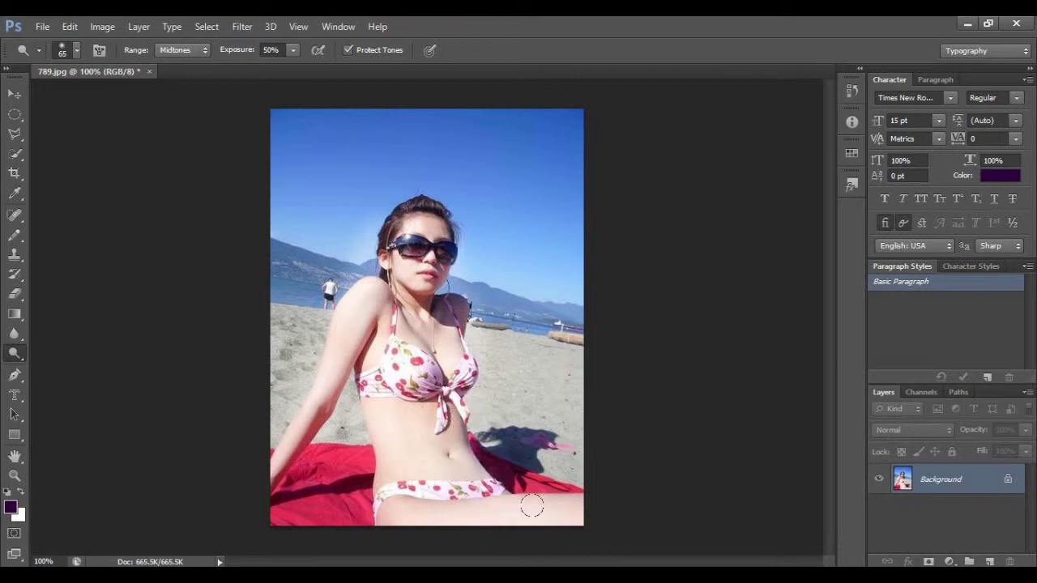
pyautogui.moveTo(559, 497)
pyautogui.mouseDown()
pyautogui.moveTo(389, 512)
pyautogui.moveTo(435, 518)
pyautogui.mouseUp()
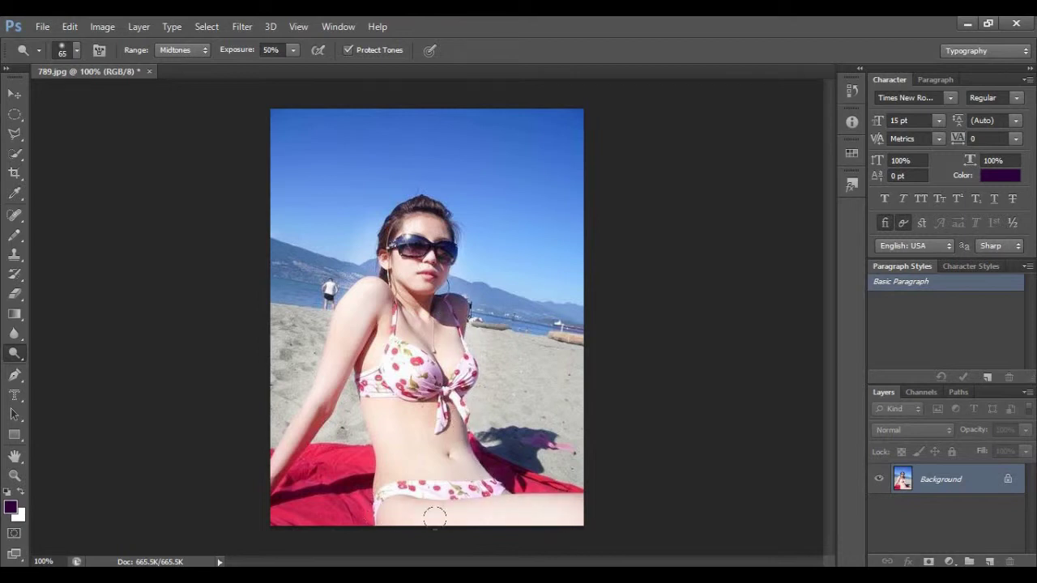
pyautogui.moveTo(501, 504)
pyautogui.mouseDown()
pyautogui.moveTo(466, 437)
pyautogui.moveTo(317, 397)
pyautogui.moveTo(284, 446)
pyautogui.moveTo(357, 308)
pyautogui.moveTo(316, 350)
pyautogui.moveTo(351, 313)
pyautogui.moveTo(405, 308)
pyautogui.moveTo(441, 324)
pyautogui.moveTo(454, 305)
pyautogui.mouseUp()
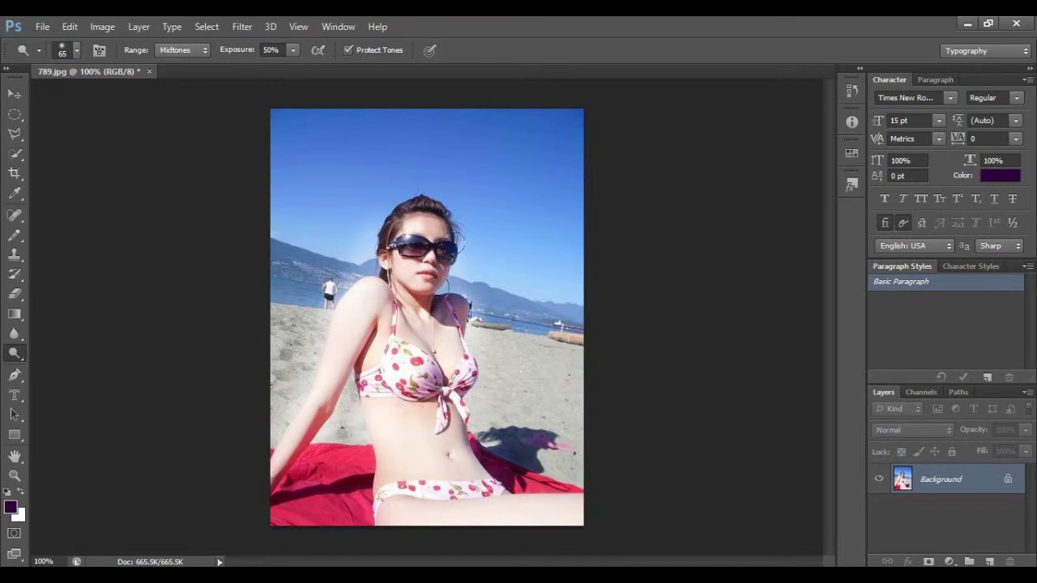
# Open the Exposure adjustment beside the photo and preview brightening and darkening the Exposure slider
pyautogui.click(103, 28)
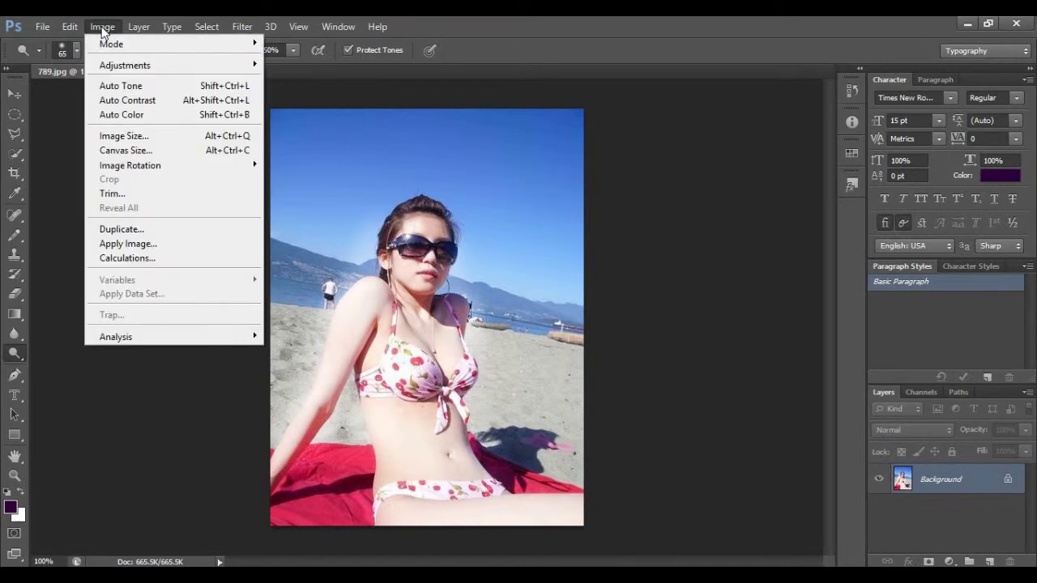
pyautogui.moveTo(125, 64)
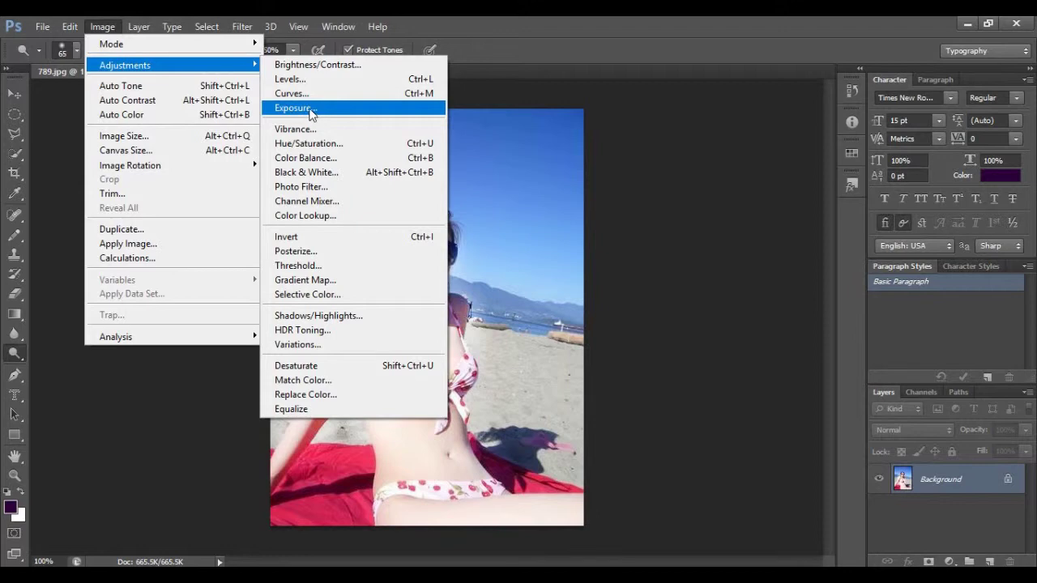
pyautogui.click(311, 113)
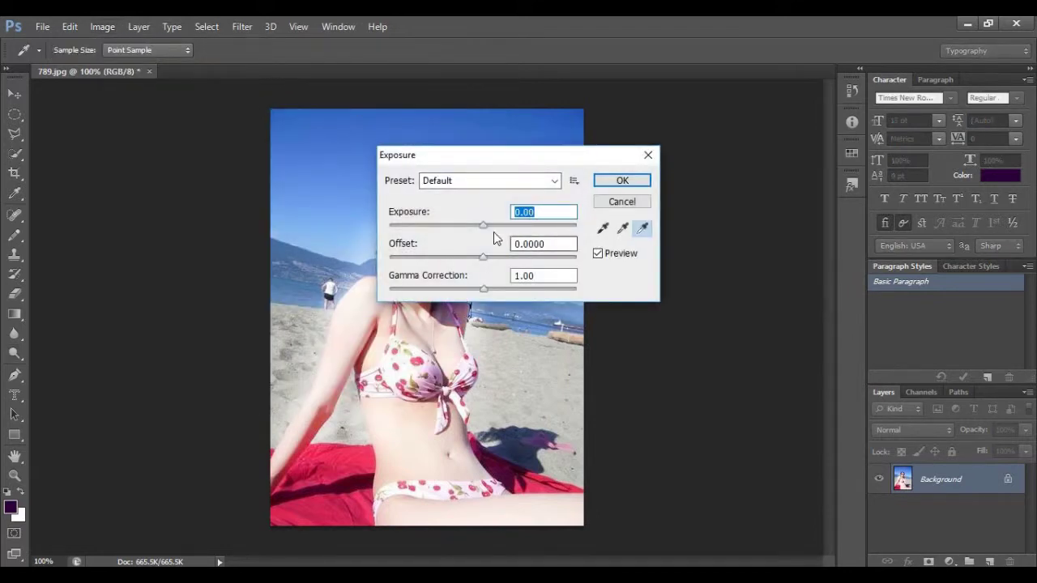
pyautogui.moveTo(490, 155); pyautogui.dragTo(657, 180)
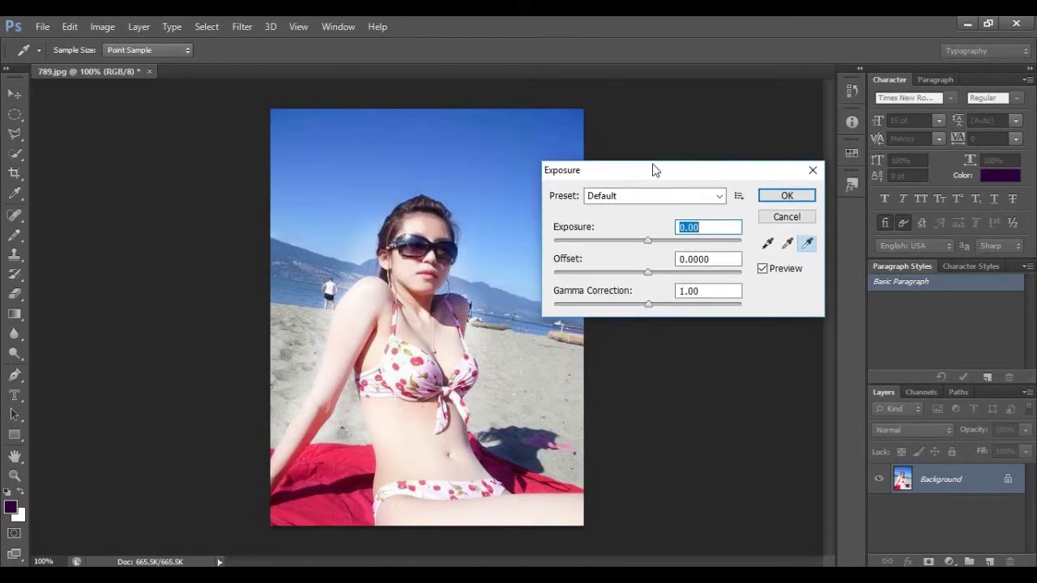
pyautogui.moveTo(653, 241)
pyautogui.mouseDown()
pyautogui.moveTo(670, 243)
pyautogui.moveTo(635, 243)
pyautogui.mouseUp()
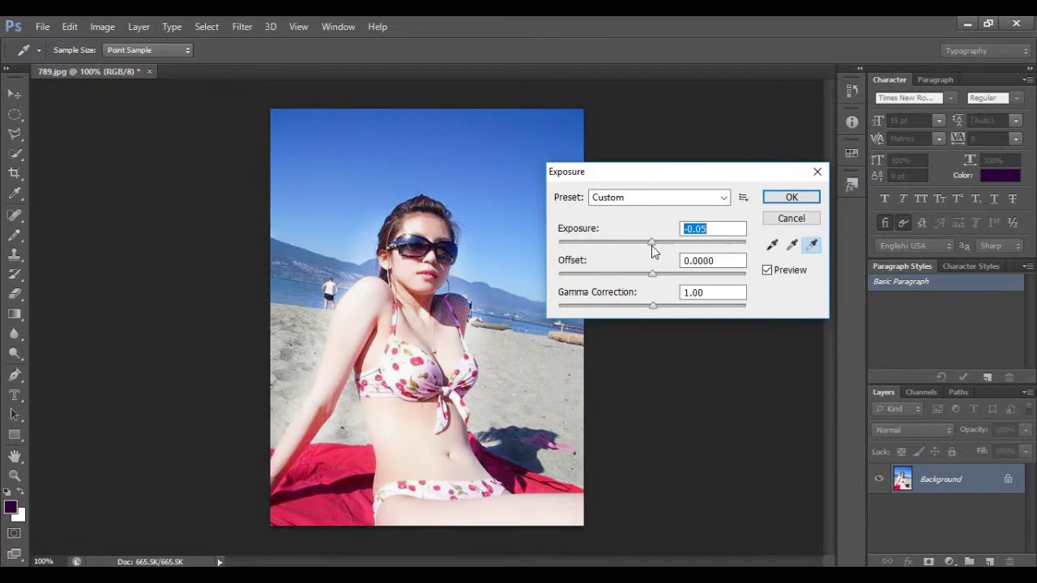
pyautogui.moveTo(636, 251)
pyautogui.mouseDown()
pyautogui.moveTo(627, 254)
pyautogui.moveTo(646, 252)
pyautogui.mouseUp()
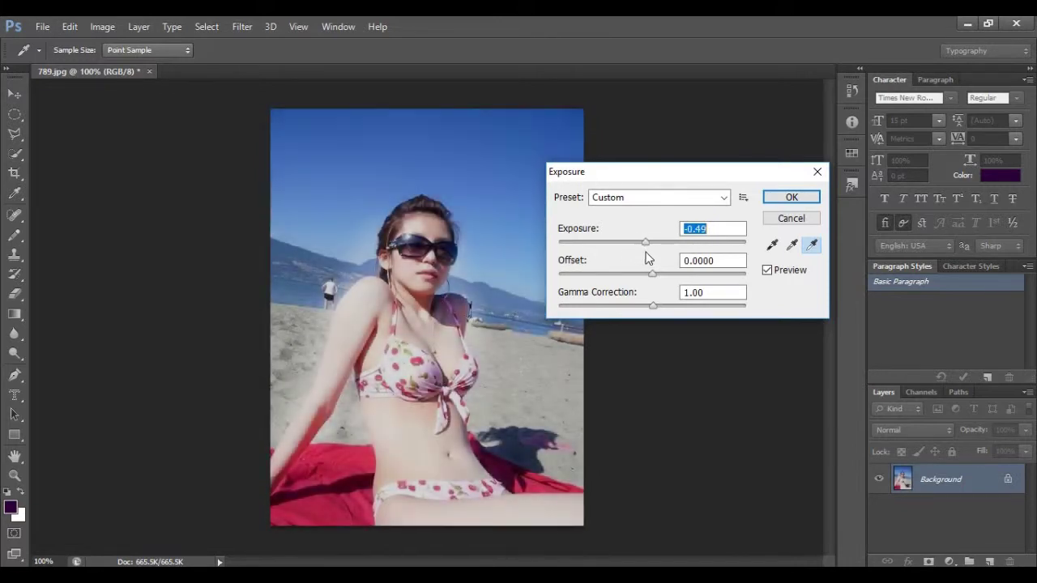
pyautogui.moveTo(646, 252); pyautogui.dragTo(657, 246)
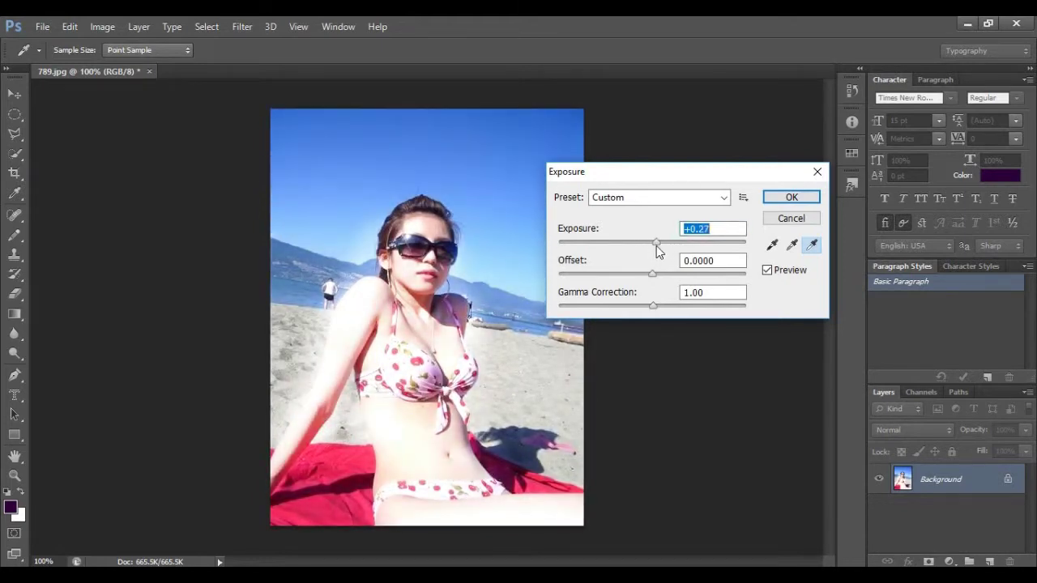
# Preview exposure +0.27, offset +0.0203 and gamma 0.73, then cancel the adjustment
pyautogui.click(709, 230)
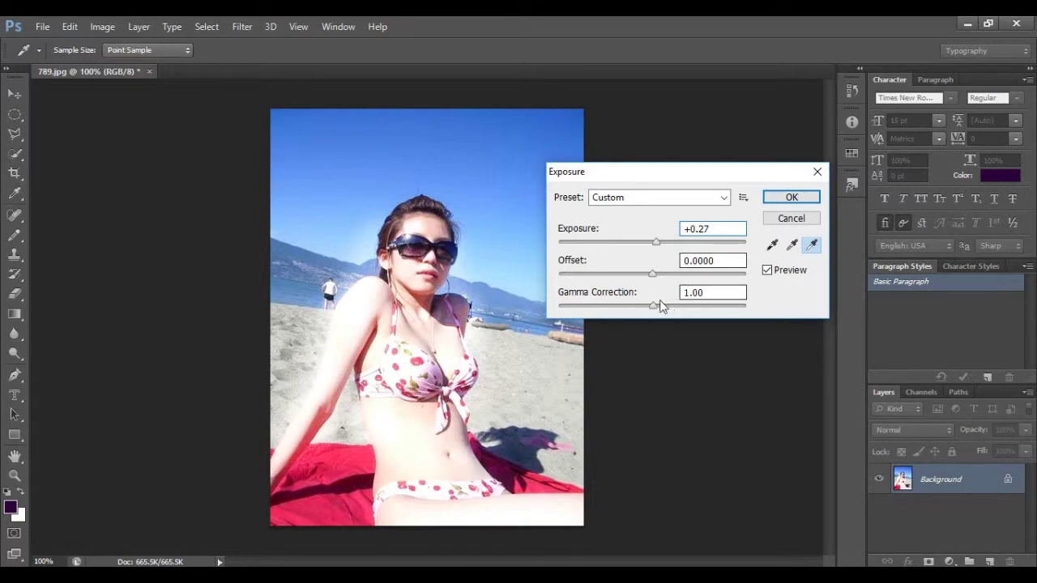
pyautogui.moveTo(653, 274); pyautogui.dragTo(656, 277)
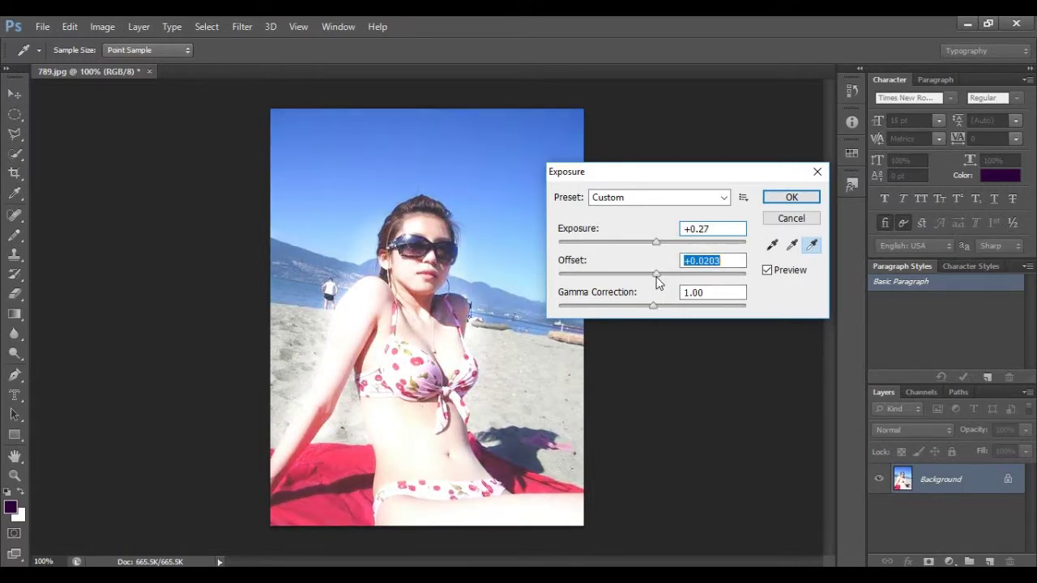
pyautogui.moveTo(658, 313)
pyautogui.mouseDown()
pyautogui.moveTo(716, 314)
pyautogui.moveTo(662, 308)
pyautogui.mouseUp()
pyautogui.moveTo(647, 311); pyautogui.dragTo(673, 308)
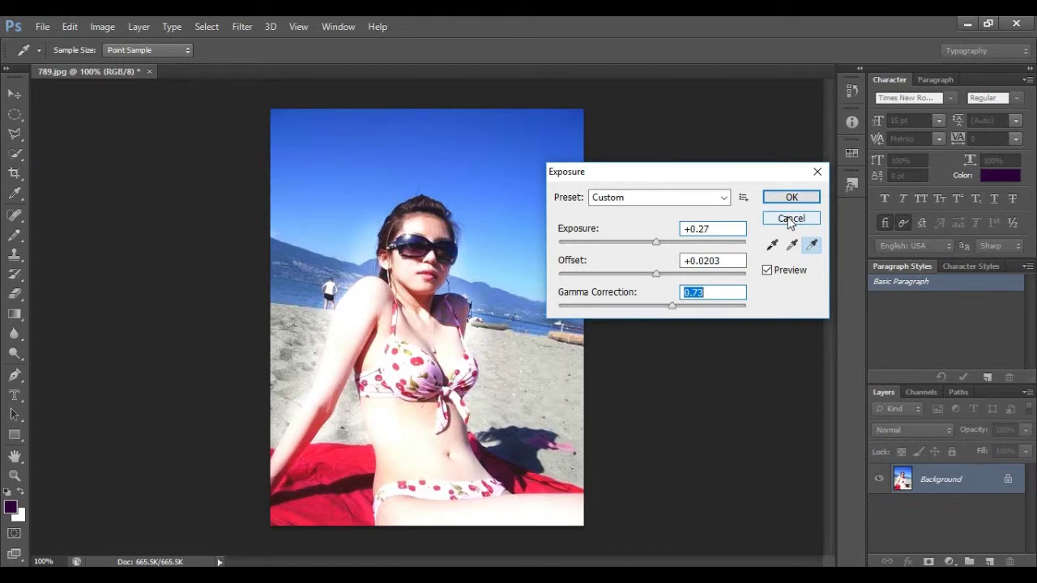
pyautogui.click(791, 220)
# Return to Dodge and lighten the face, shoulder and sky beside her head
pyautogui.press('o')
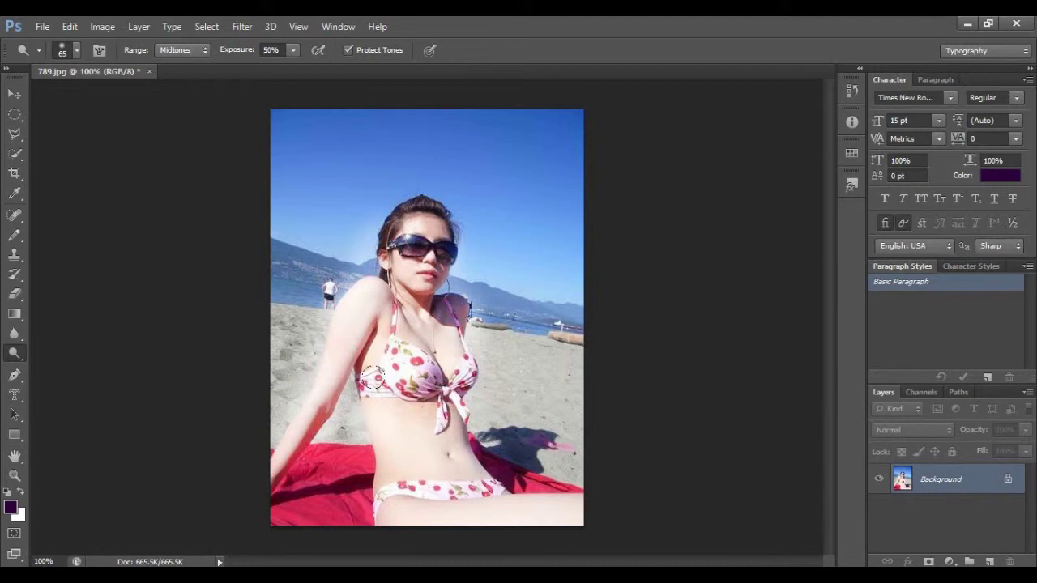
pyautogui.moveTo(400, 313)
pyautogui.mouseDown()
pyautogui.moveTo(456, 318)
pyautogui.moveTo(350, 359)
pyautogui.moveTo(405, 481)
pyautogui.moveTo(360, 408)
pyautogui.moveTo(333, 297)
pyautogui.moveTo(357, 264)
pyautogui.moveTo(362, 224)
pyautogui.moveTo(336, 198)
pyautogui.moveTo(412, 156)
pyautogui.moveTo(463, 203)
pyautogui.moveTo(489, 250)
pyautogui.moveTo(496, 295)
pyautogui.moveTo(531, 282)
pyautogui.moveTo(514, 186)
pyautogui.moveTo(486, 138)
pyautogui.moveTo(324, 139)
pyautogui.moveTo(290, 151)
pyautogui.moveTo(340, 180)
pyautogui.moveTo(337, 199)
pyautogui.mouseUp()
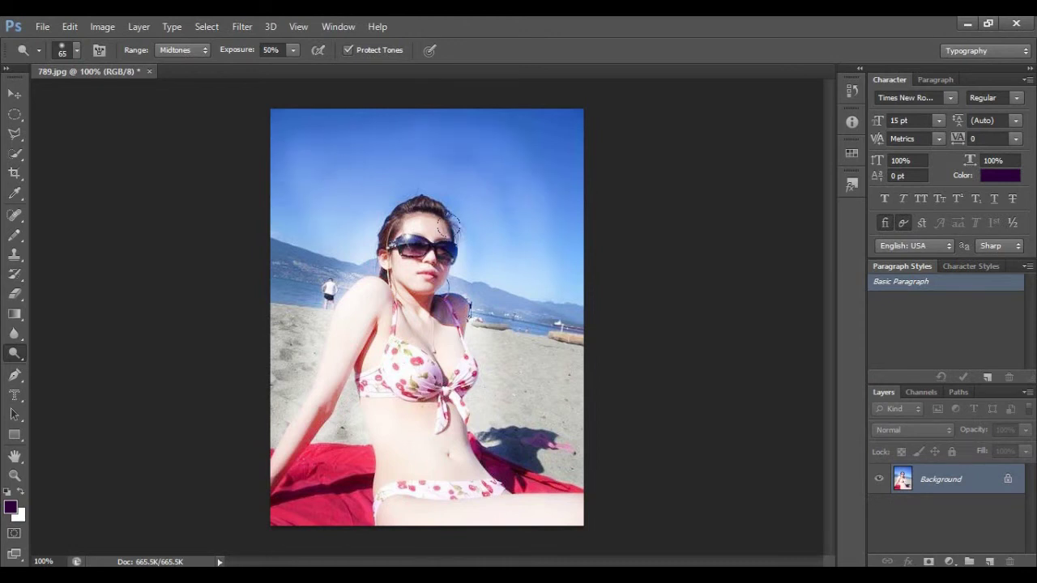